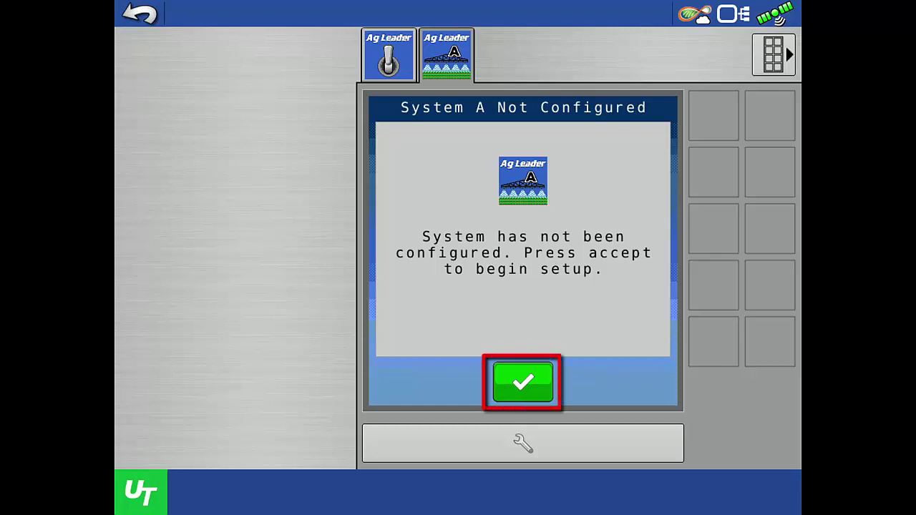
Keep System A as a towed, rear-mounted sprayer and continue to Hardware Detection
left_click(522, 382)
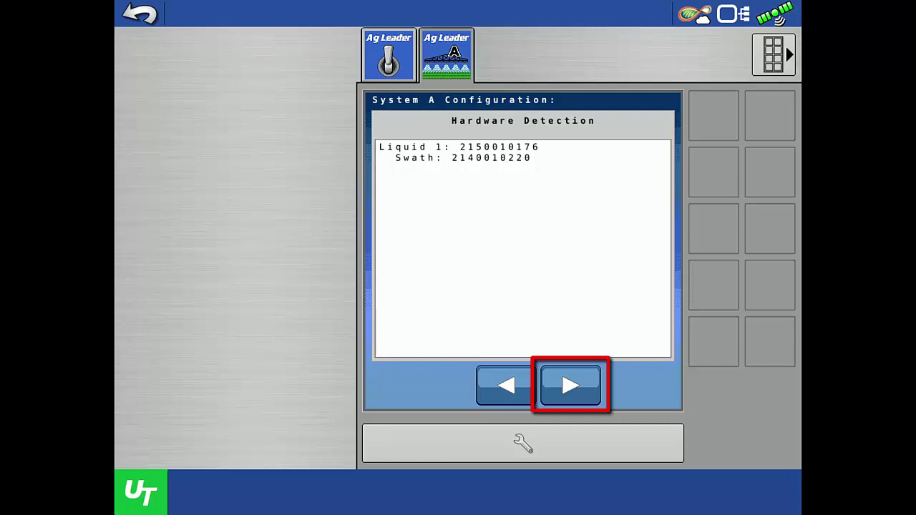
Set End Row Nozzles to Both Sides and enable 'Log Flow for End Row?'
left_click(570, 386)
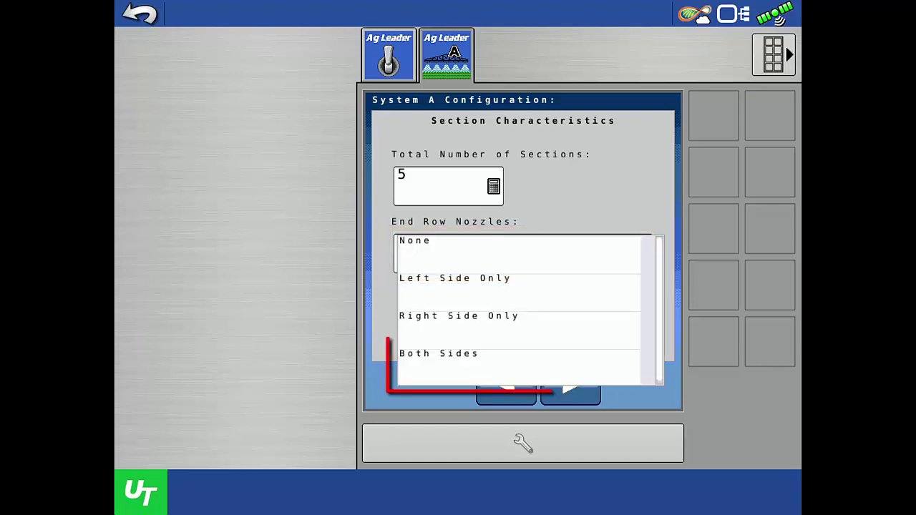
left_click(458, 362)
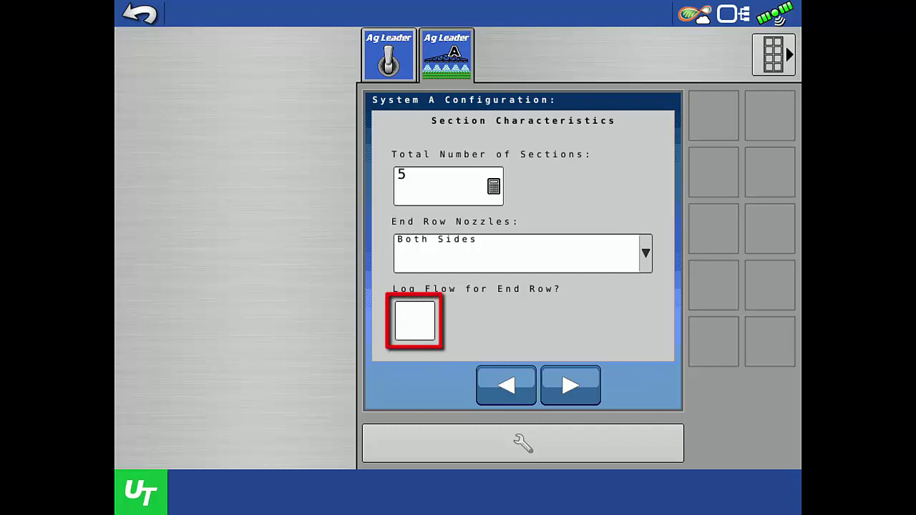
left_click(415, 320)
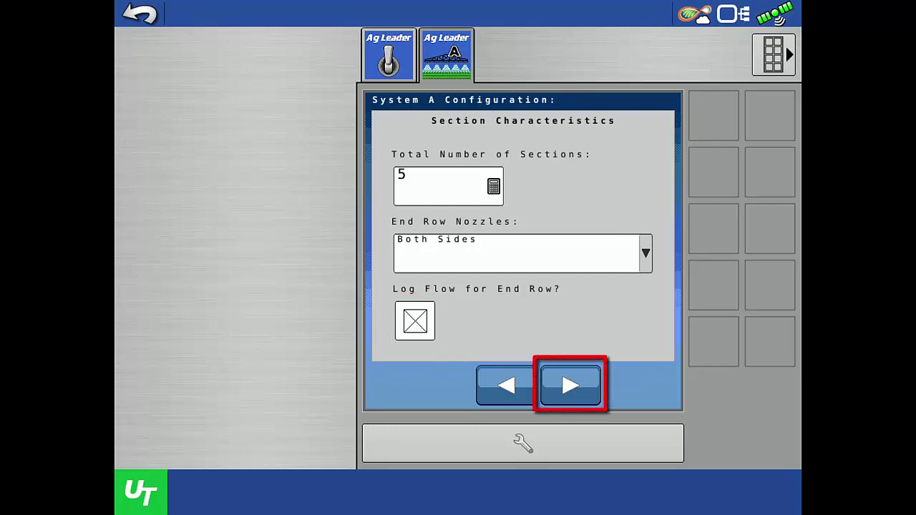
Continue through Section Valves to the Section Overview of five 12V sections on pins 1–5
left_click(570, 386)
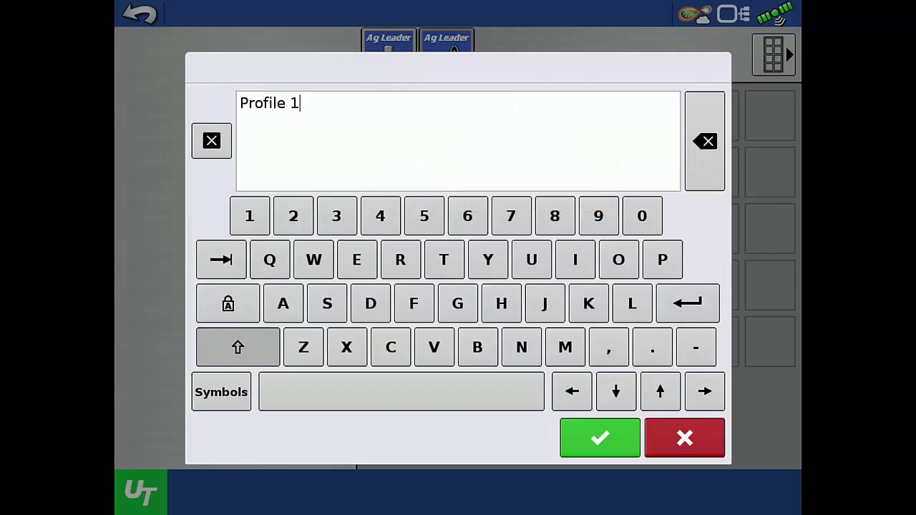
Replace the profile name 'Profile 1' with 'Fast 7400'
left_click(212, 140)
type("F")
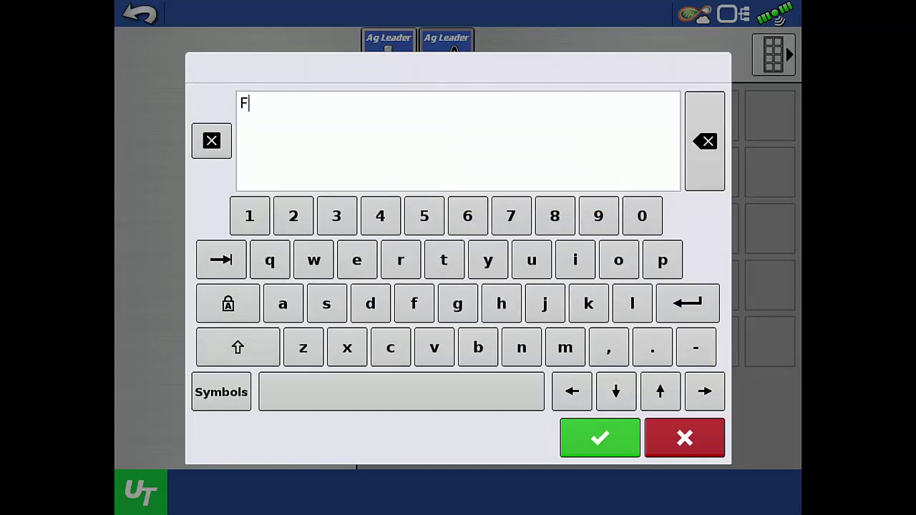
type("ast")
type(" 7400")
left_click(600, 437)
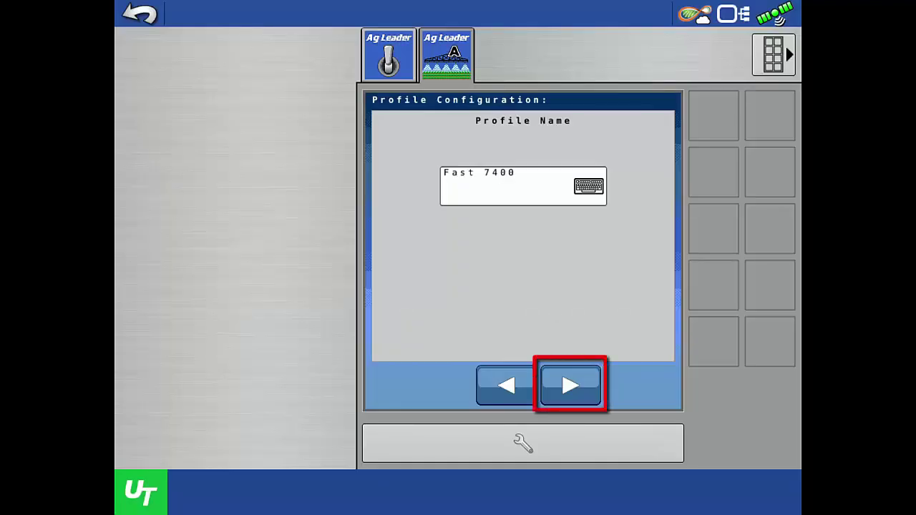
Keep 20.0 in nozzle spacing and continue to the per-section nozzle table
left_click(570, 385)
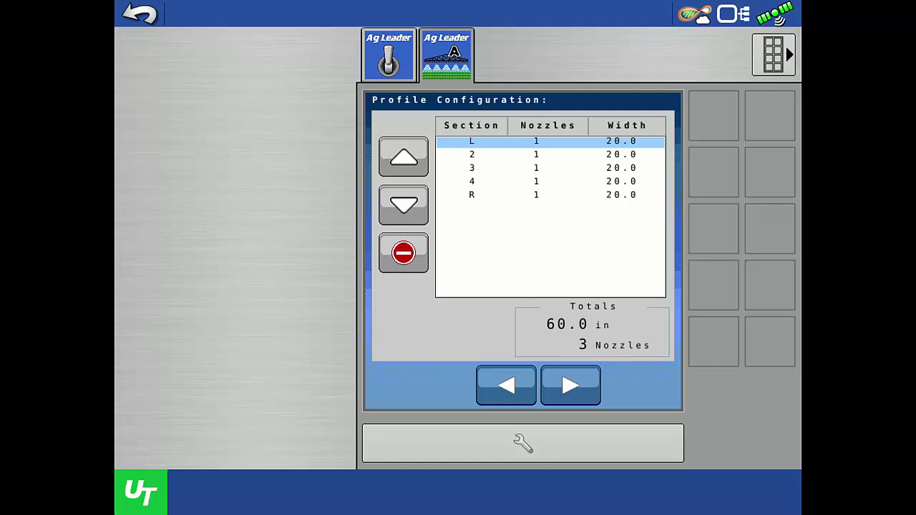
Give sections 2, 3 and 4 18 nozzles each, totalling 54 nozzles at 1080.0 in
left_click(403, 205)
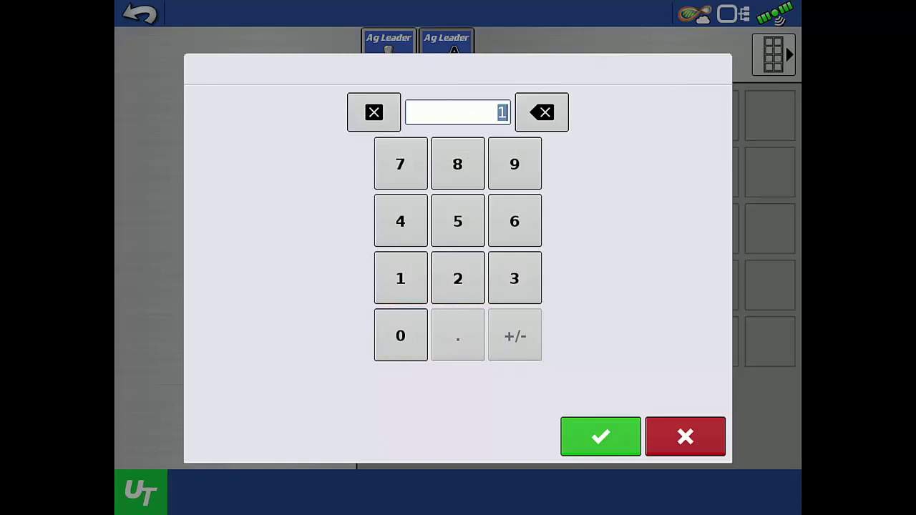
type("18")
key("Return")
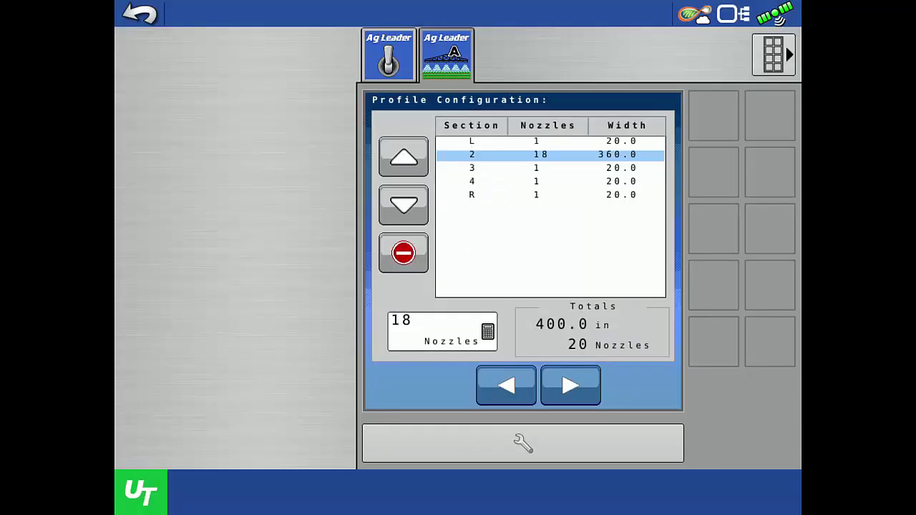
left_click(550, 167)
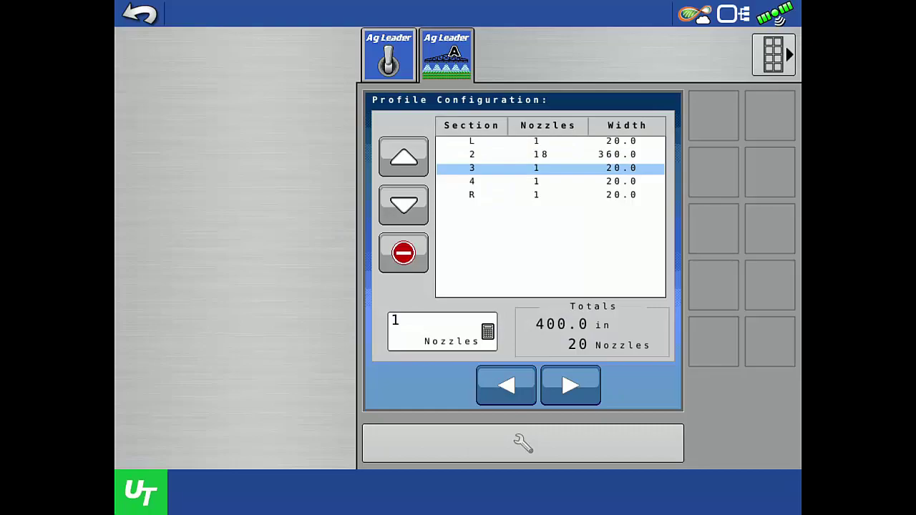
left_click(441, 330)
type("18")
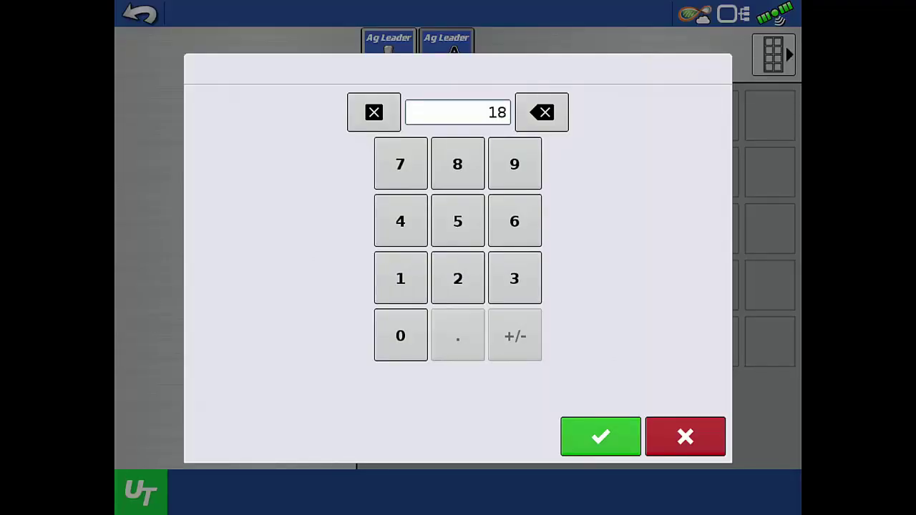
key("Return")
left_click(551, 181)
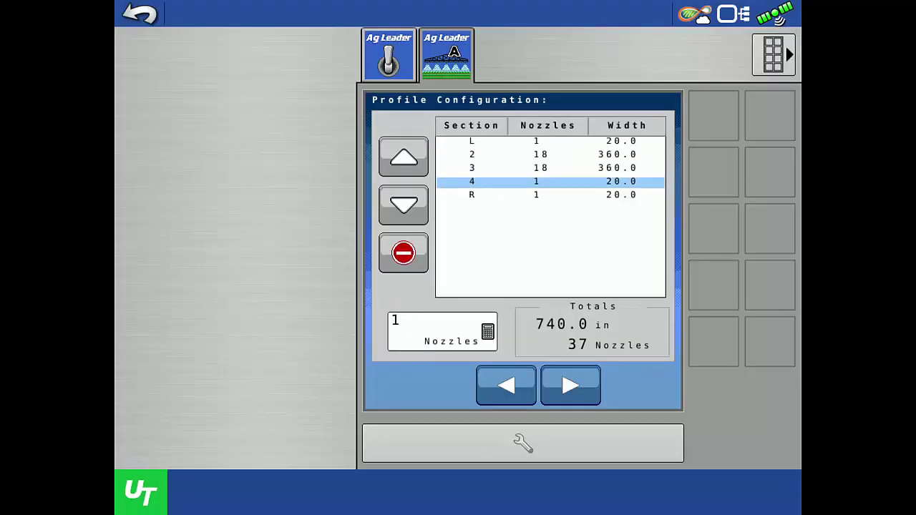
left_click(441, 330)
type("18")
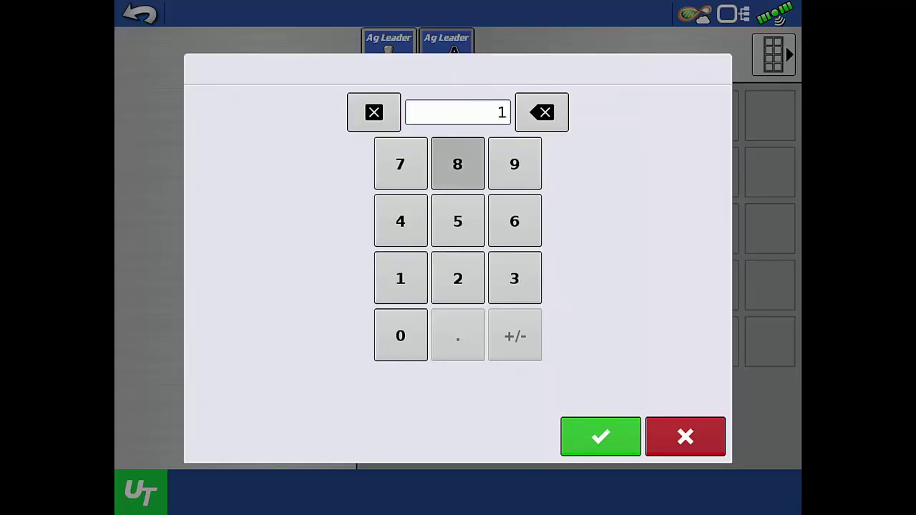
key("Return")
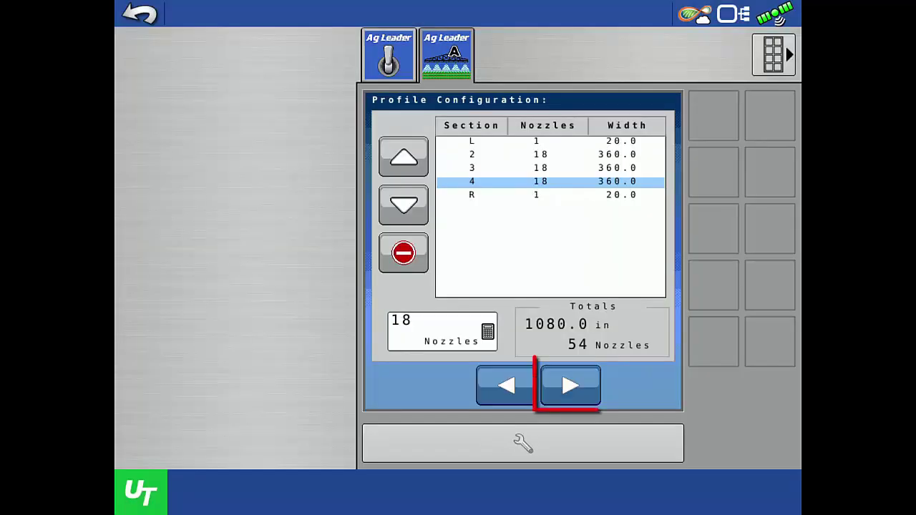
Advance past the Direct Injection page to Channel 1's name and capacity settings
left_click(570, 385)
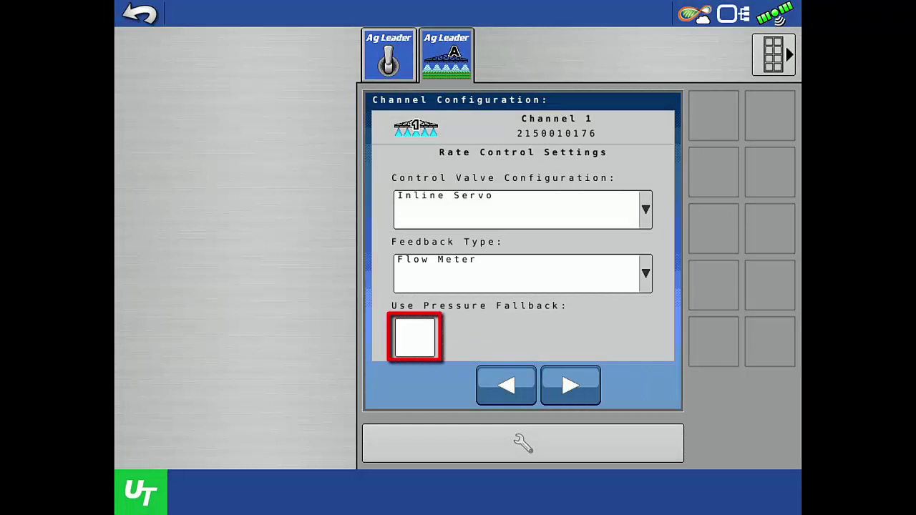
Enable Use Pressure Fallback for Channel 1, keeping Inline Servo valve and Flow Meter feedback
left_click(414, 337)
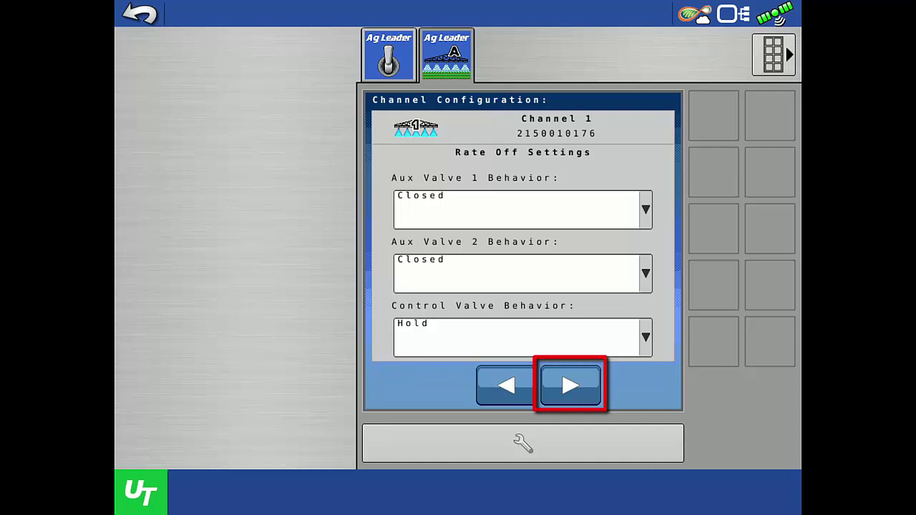
Keep Aux Valves 1 and 2 Closed and control valve Hold, then continue to GPS Offsets
left_click(570, 385)
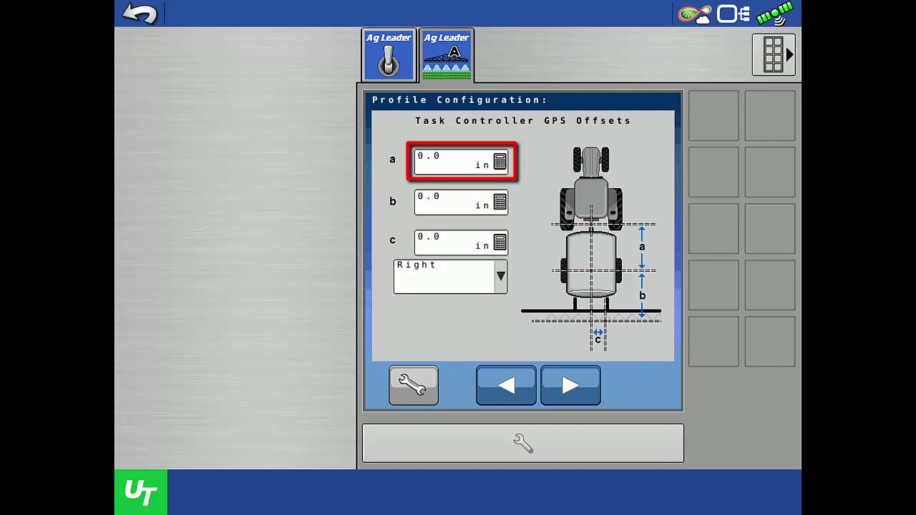
Enter GPS offset a as 12.0 in and offset b as 6.0 in
left_click(462, 162)
left_click(400, 277)
left_click(457, 278)
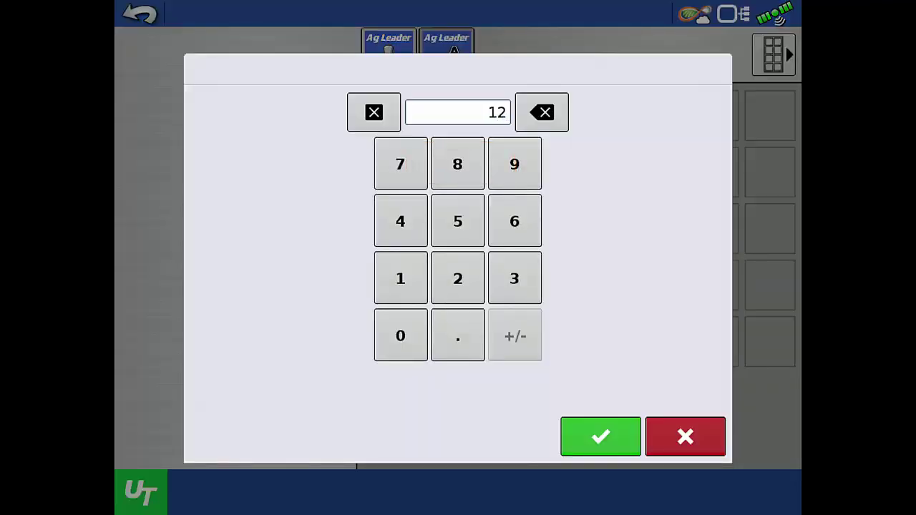
left_click(600, 436)
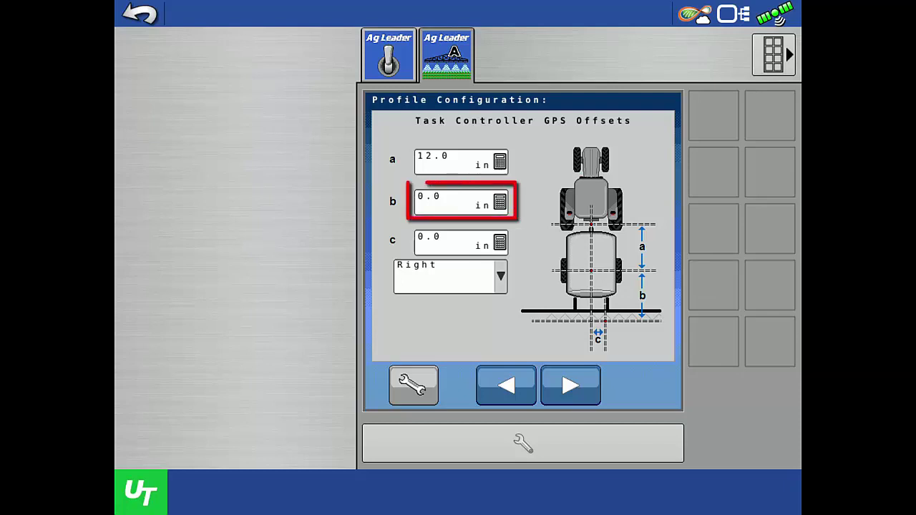
left_click(461, 202)
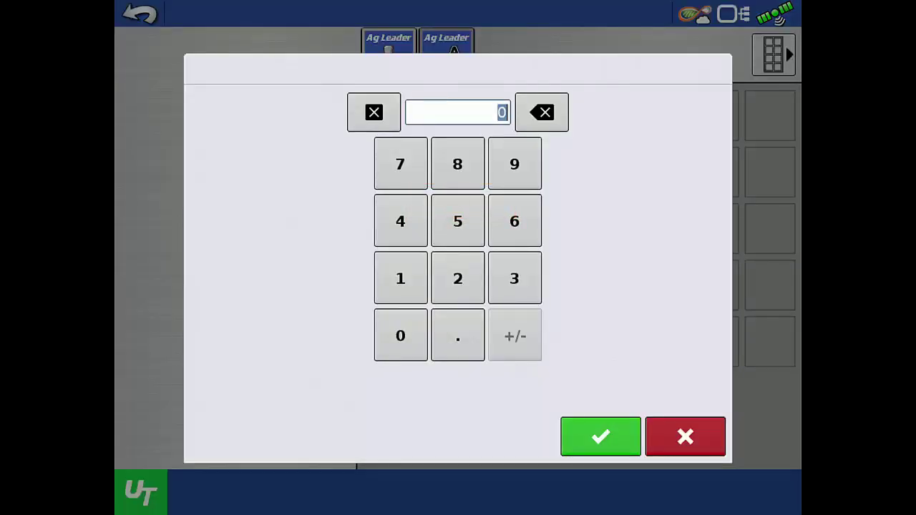
type("6")
key("Return")
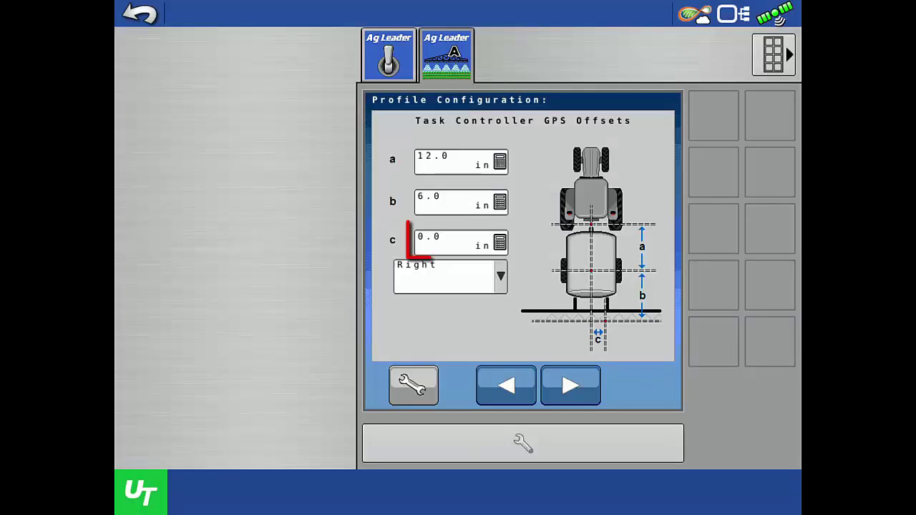